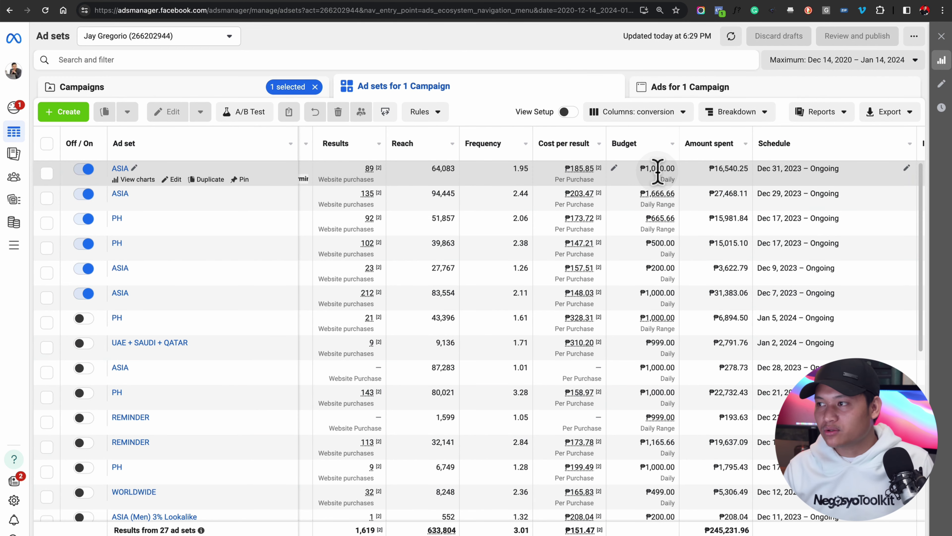
mouse_move(661, 193)
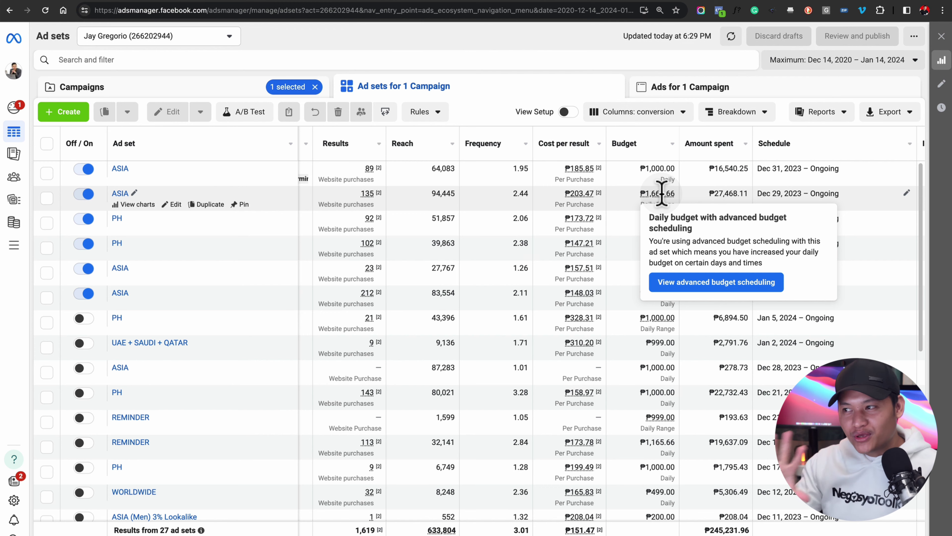
scroll(601, 240, "left", 3)
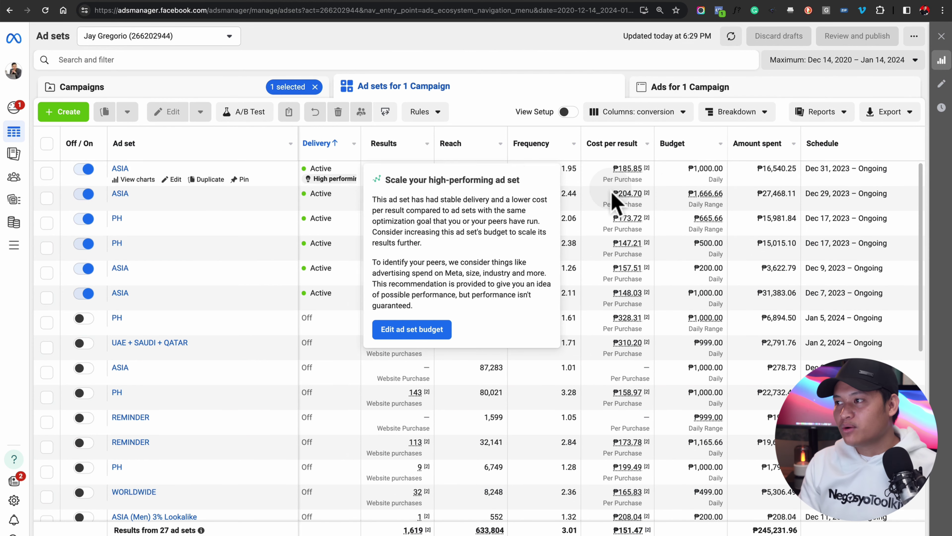
scroll(669, 190, "right", 1)
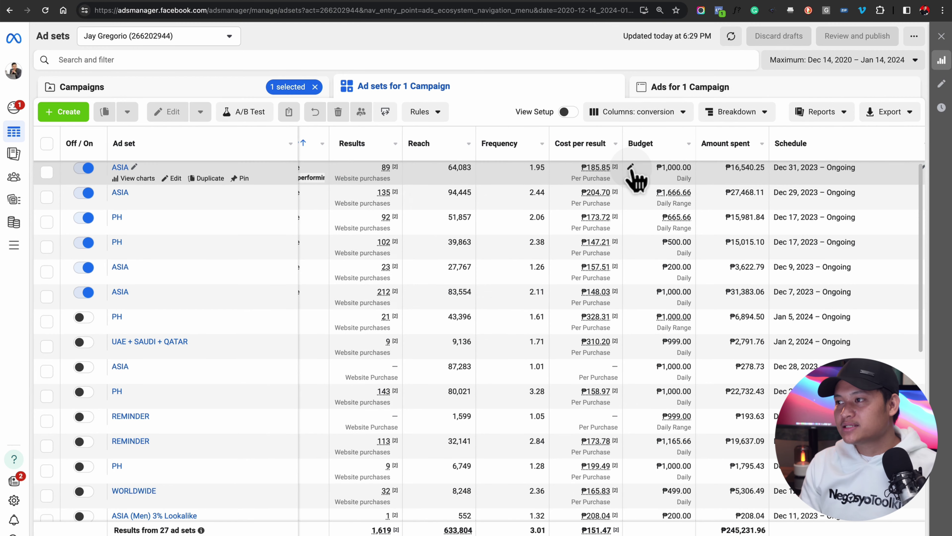
left_click(630, 167)
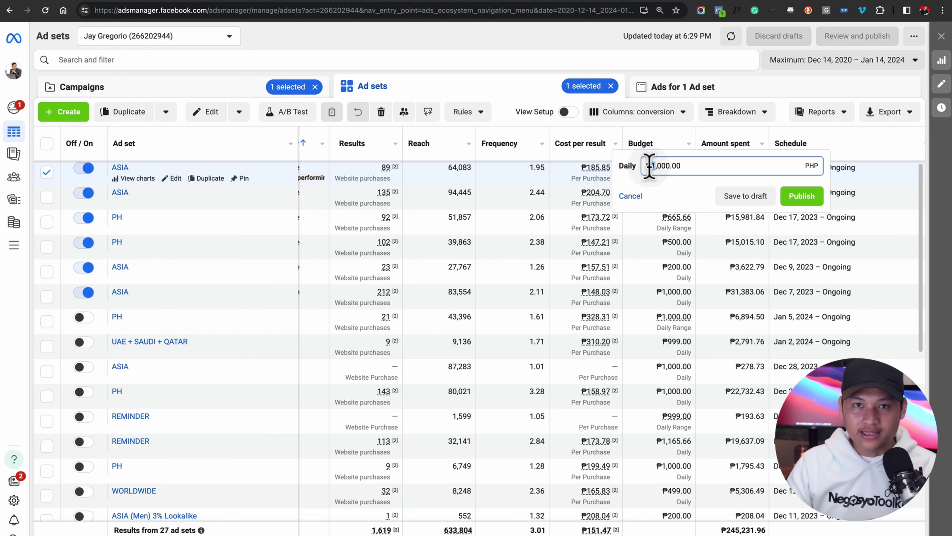
left_click(631, 196)
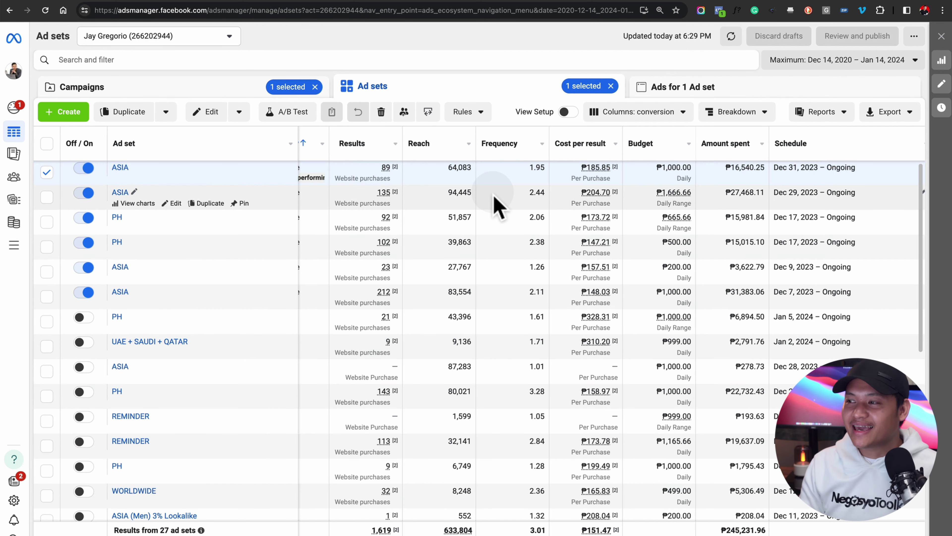
- Open the ASIA ad set that started Dec 31, 2023 for editing
scroll(468, 187, "left", 1)
scroll(470, 191, "left", 2)
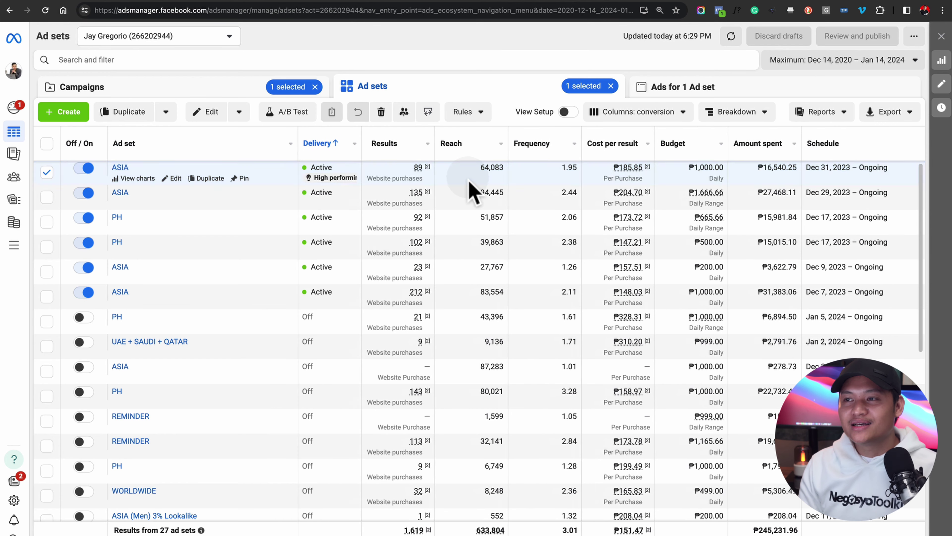
left_click(173, 179)
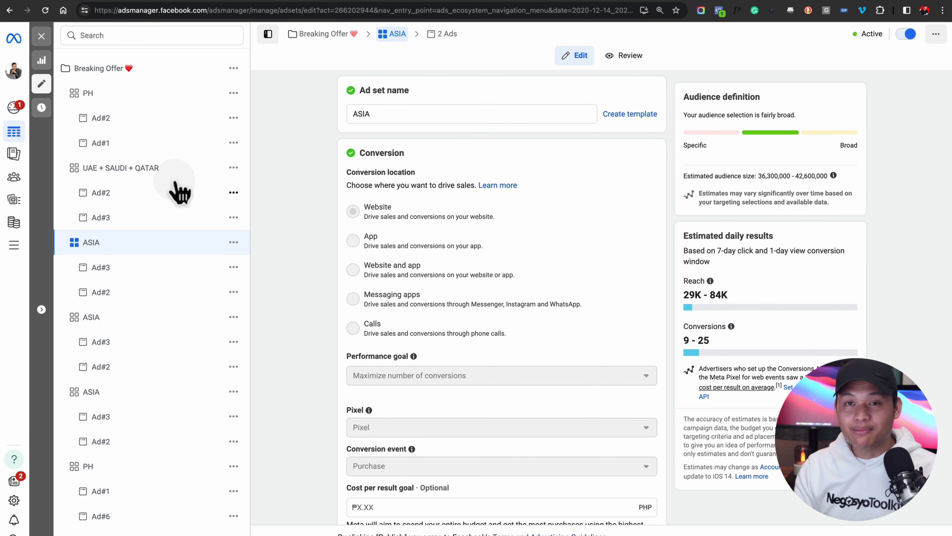
- Enable budget scheduling in the ad set's Budget & schedule section to add a budget increase period
scroll(638, 266, "down", 5)
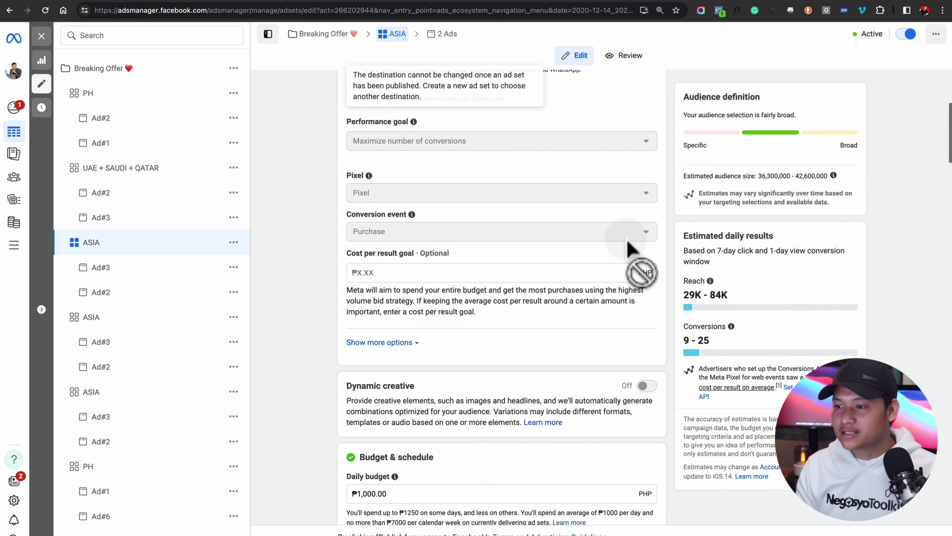
scroll(631, 249, "down", 4)
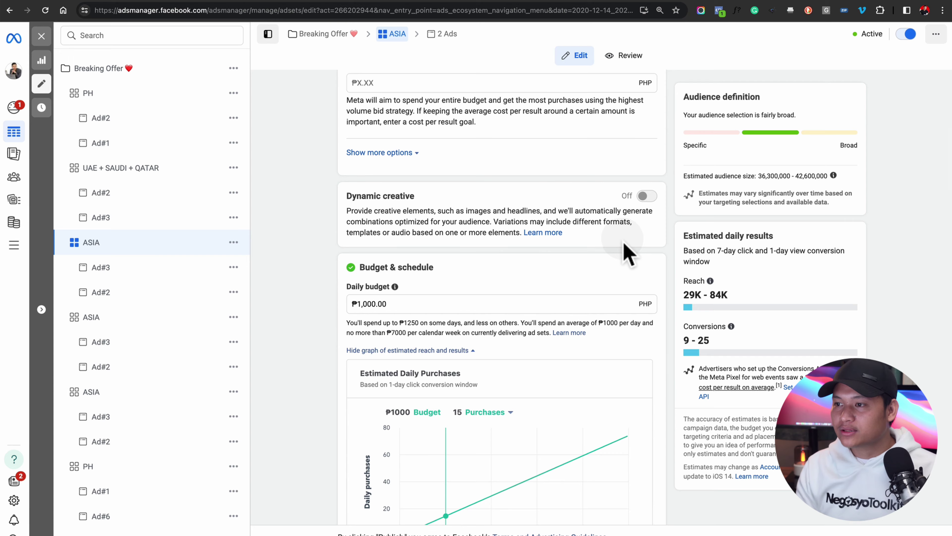
scroll(628, 255, "down", 10)
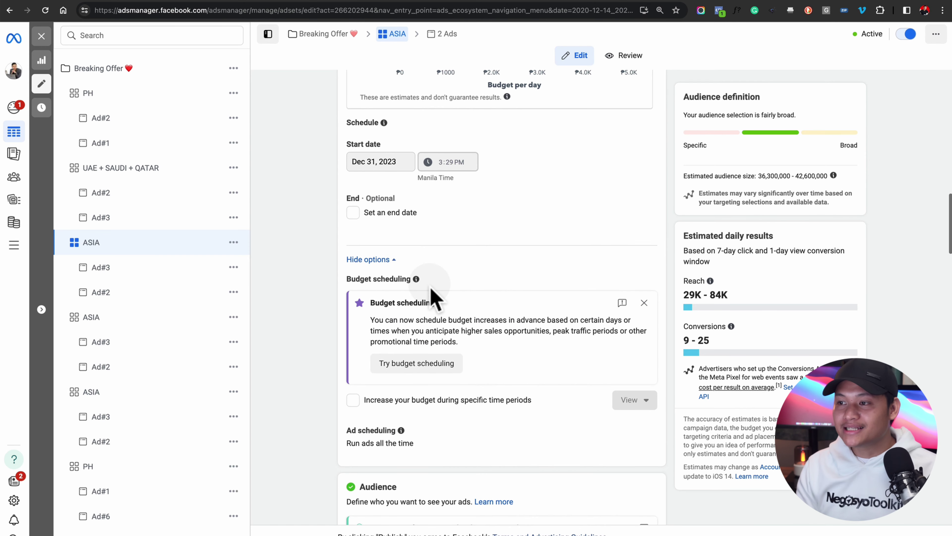
scroll(405, 312, "down", 1)
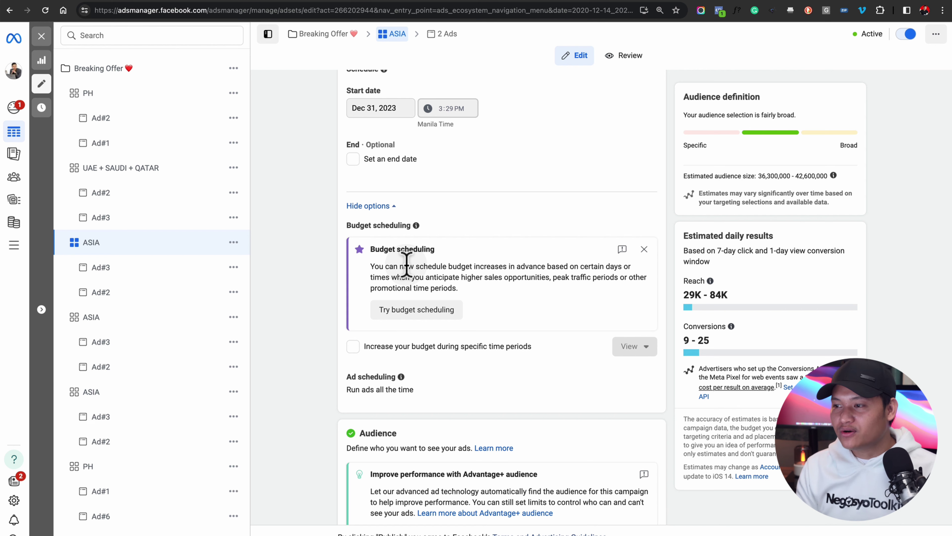
left_click(421, 319)
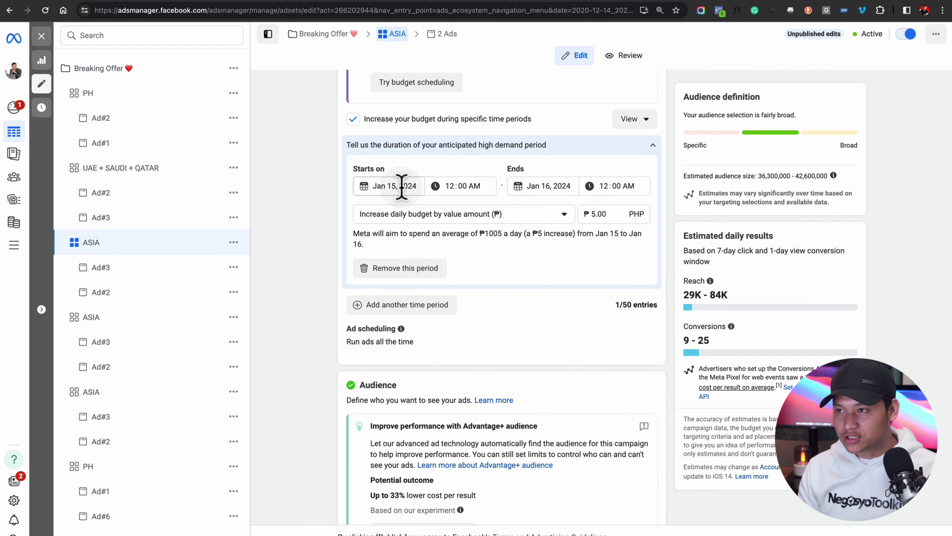
- Set the start time of the budget increase period to 05:00 PM
left_click(473, 186)
type("p")
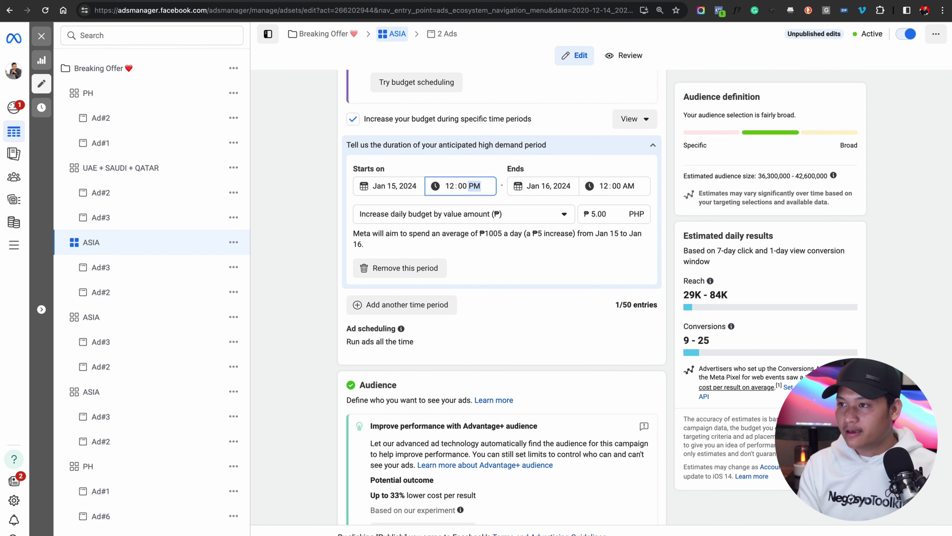
left_click(452, 186)
type("05")
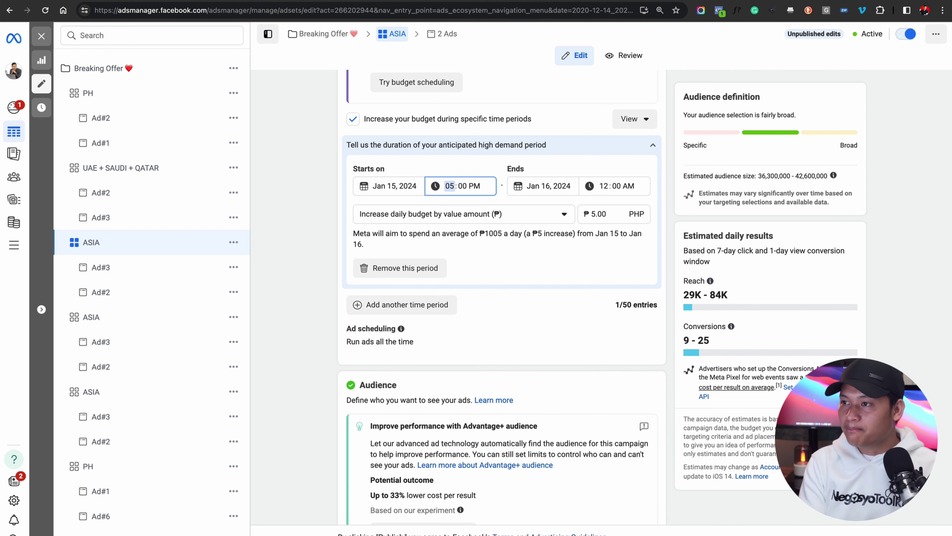
left_click(455, 187)
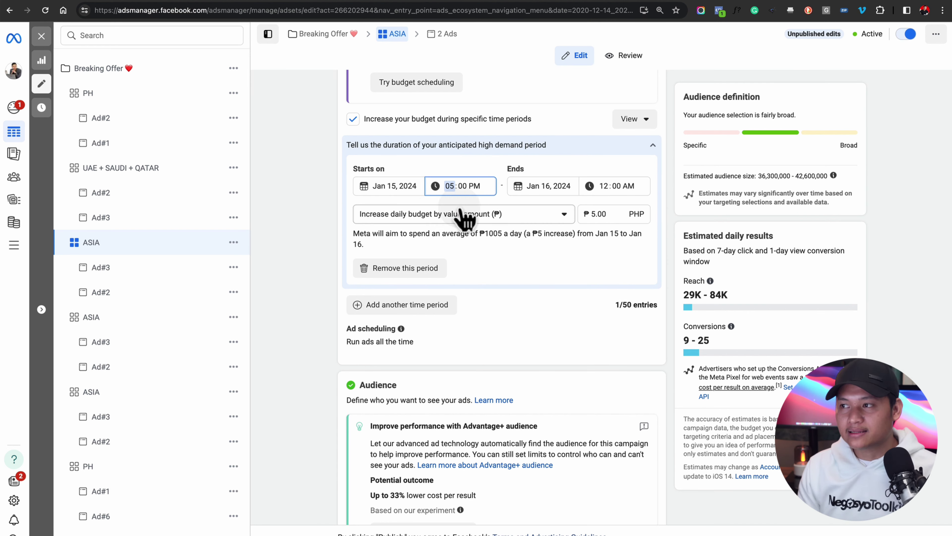
- Switch the period's budget increase from a value amount to a percentage and set it to 10%
left_click(503, 217)
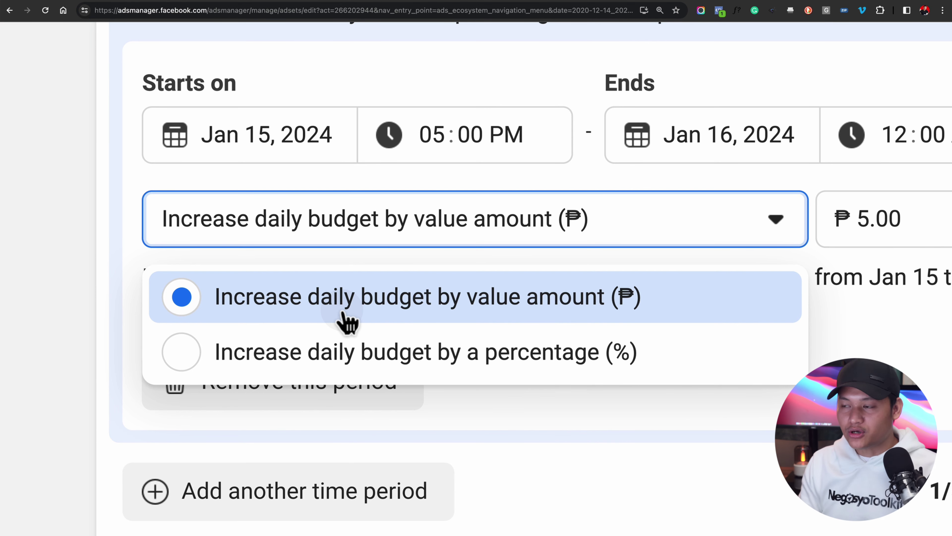
scroll(596, 304, "right", 3)
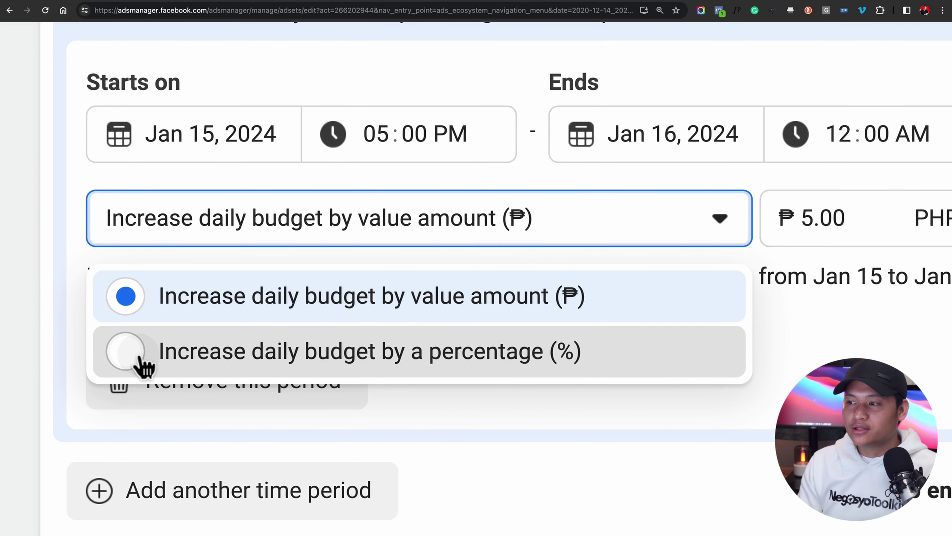
left_click(144, 364)
scroll(867, 227, "right", 2)
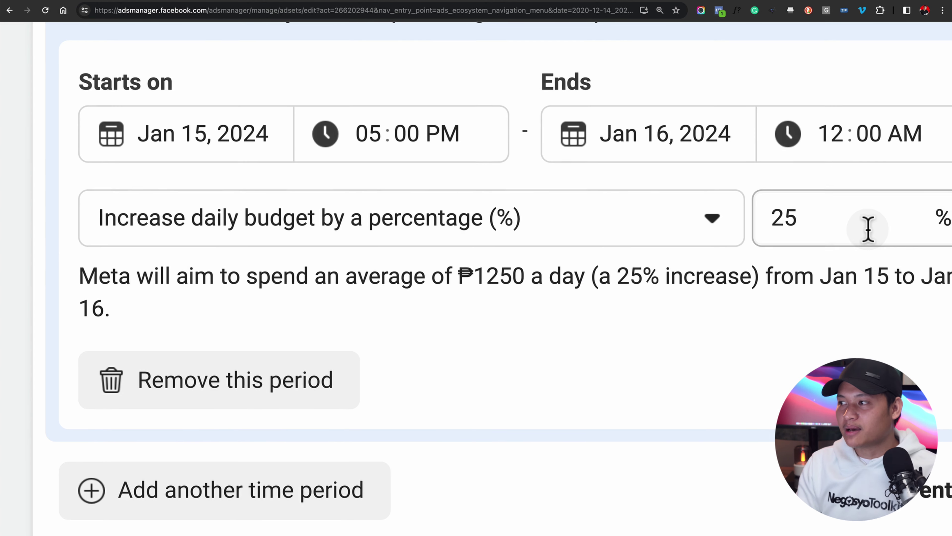
left_click_drag(777, 216, 740, 225)
type("10")
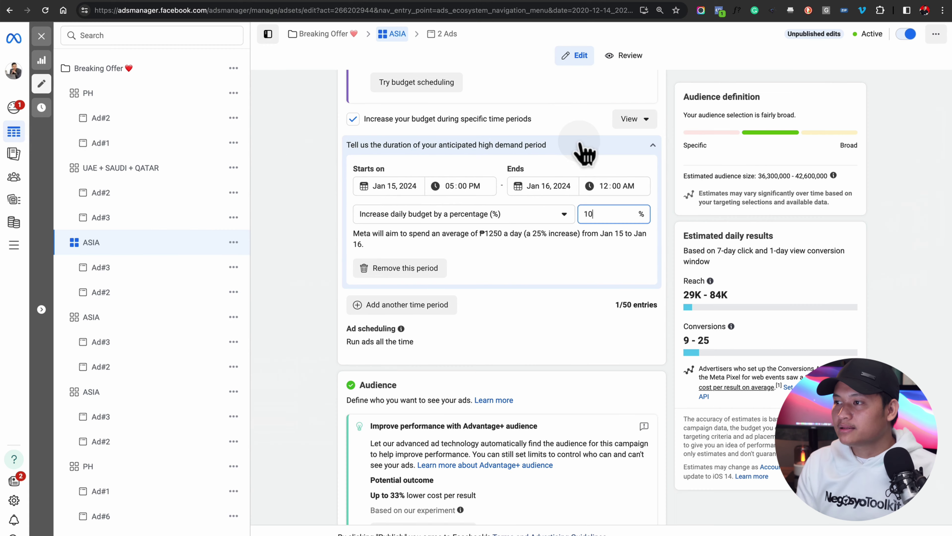
- Set the end date of the budget increase period to Jan 23, 2024
left_click(537, 185)
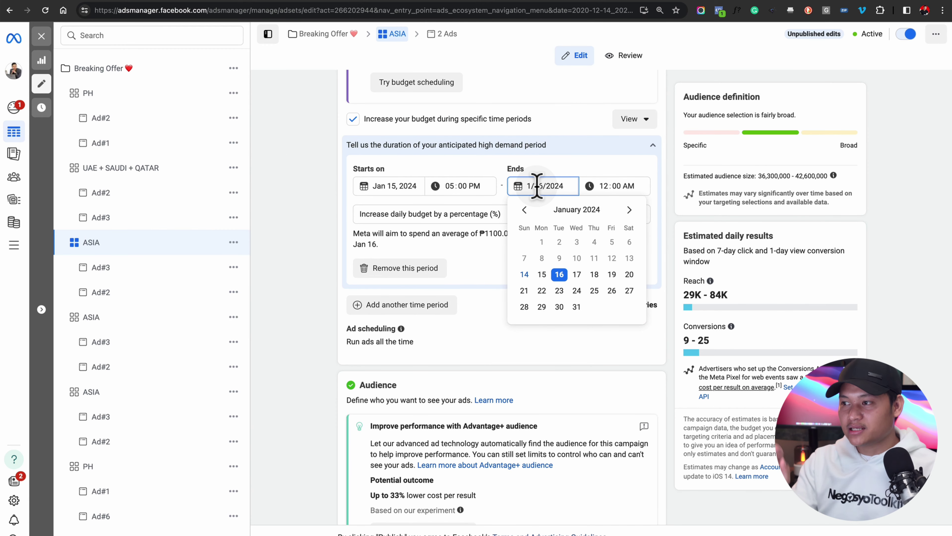
left_click(559, 291)
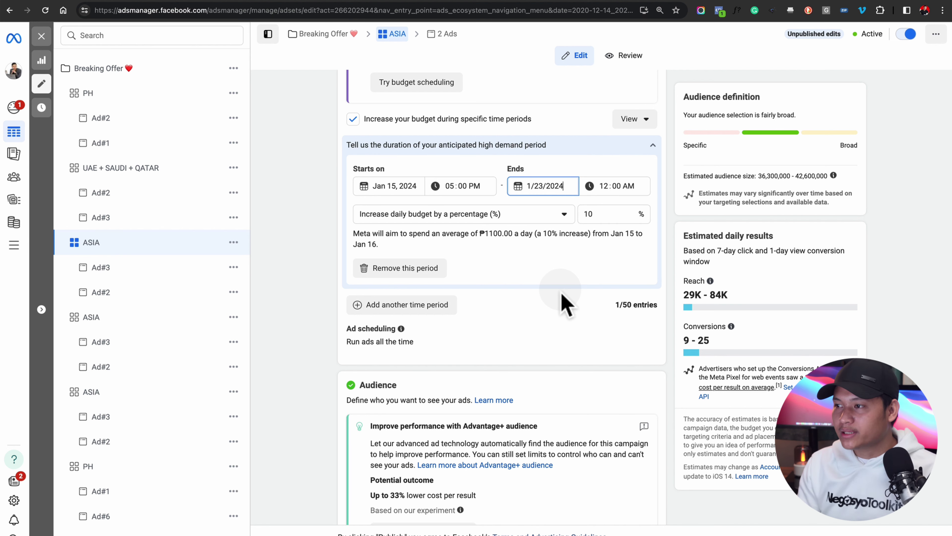
left_click(308, 294)
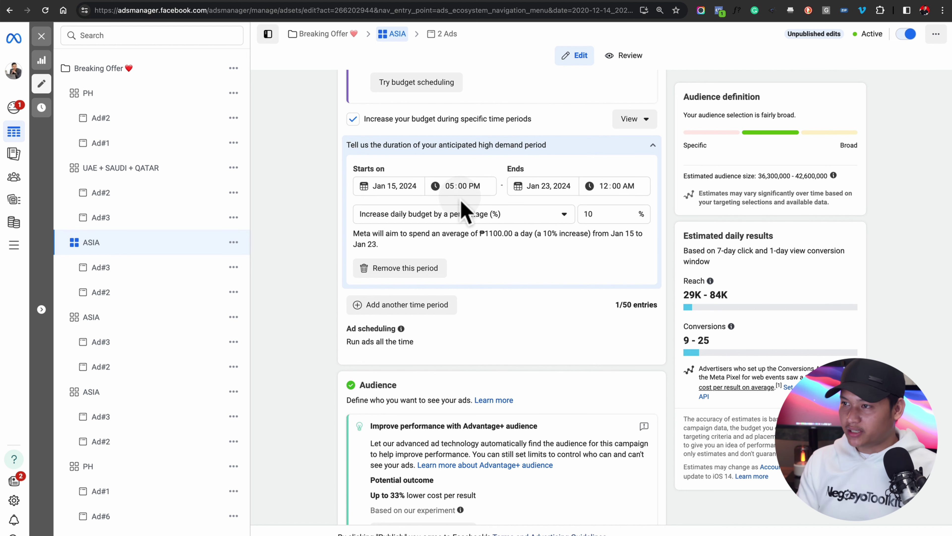
- Change the start time of the budget increase period to 04:00 PM
left_click(450, 186)
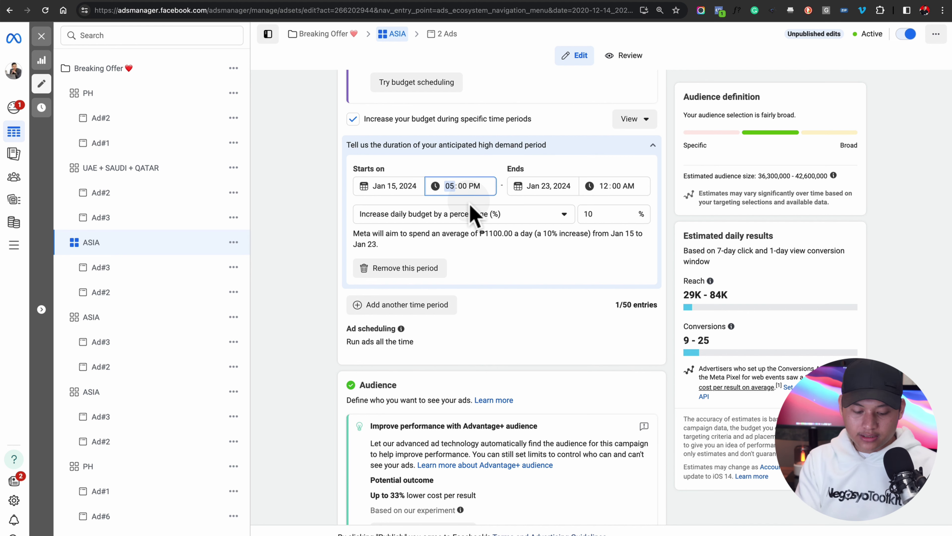
type("4")
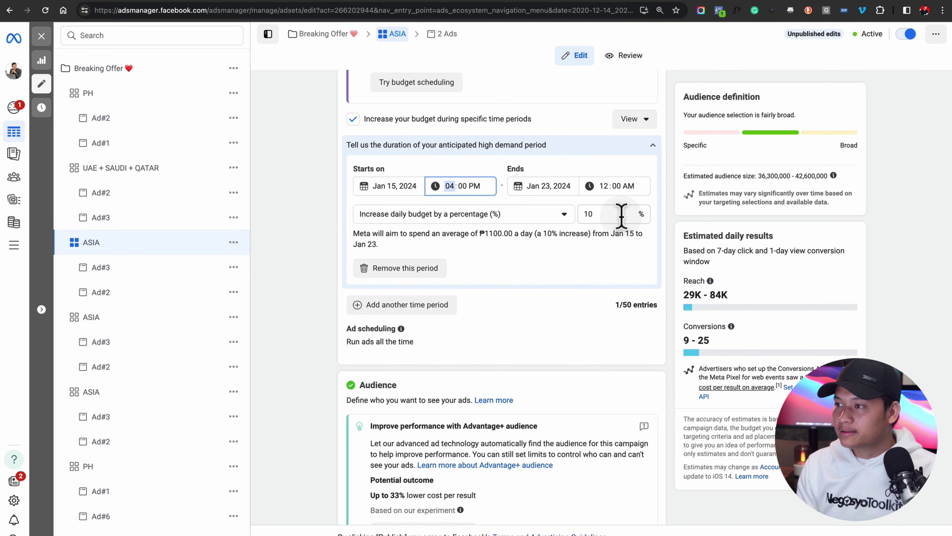
left_click(607, 251)
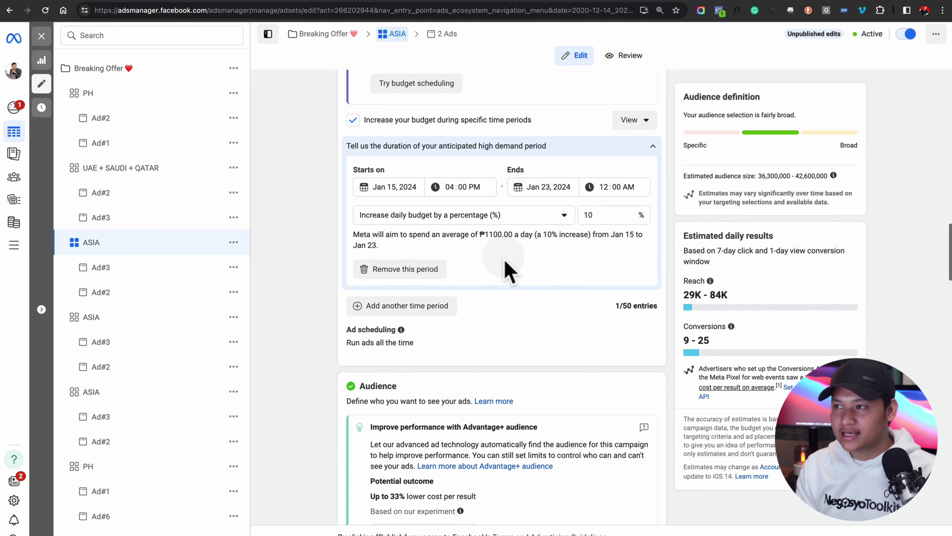
scroll(507, 270, "up", 1)
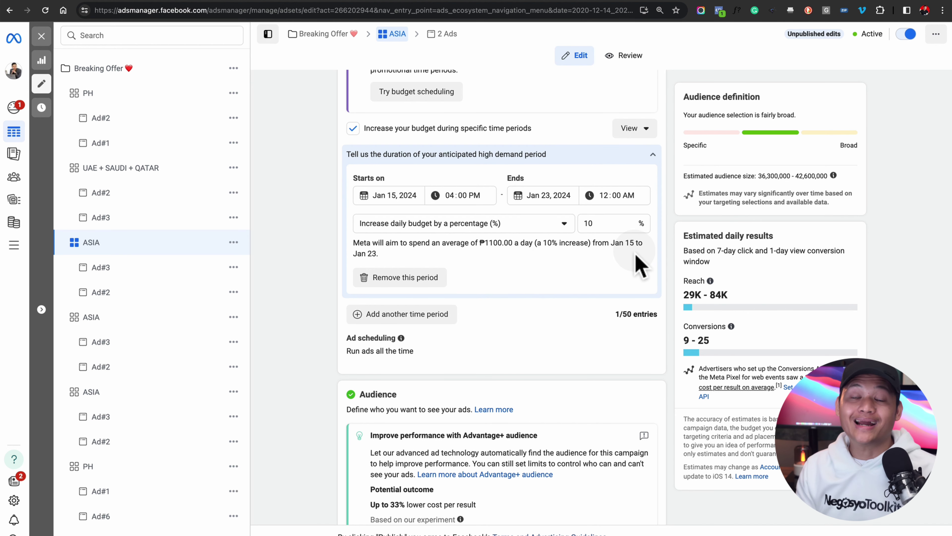
scroll(621, 260, "down", 2)
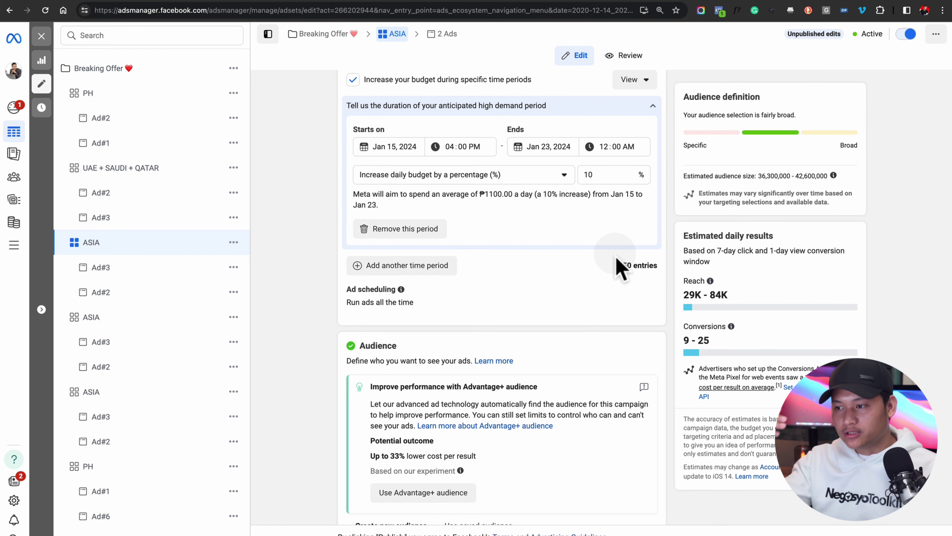
scroll(621, 265, "up", 3)
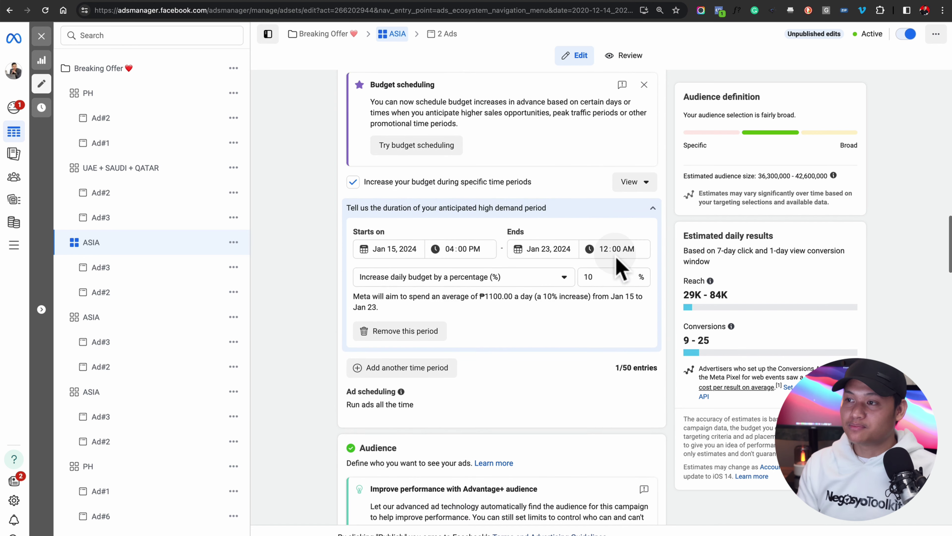
left_click(553, 282)
left_click(488, 322)
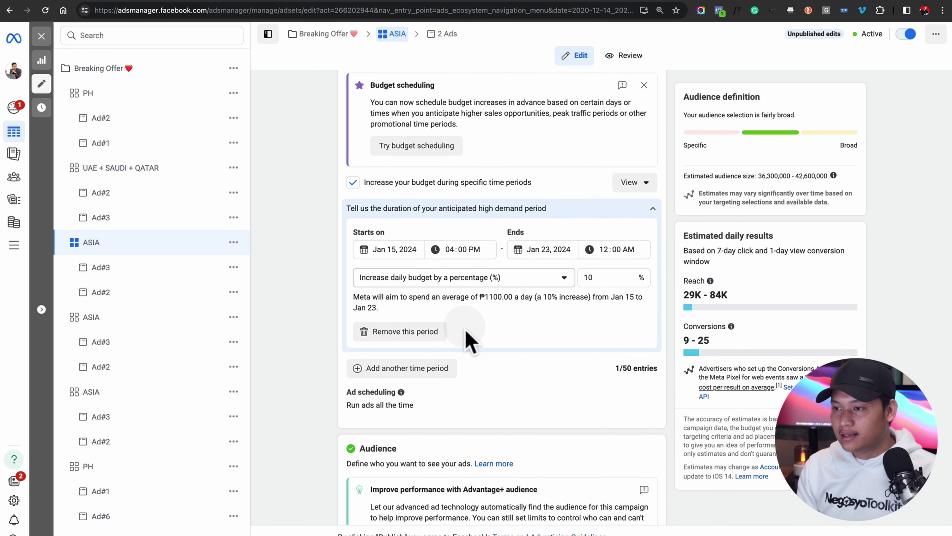
- Add another time period to the ad set's budget schedule
left_click(392, 370)
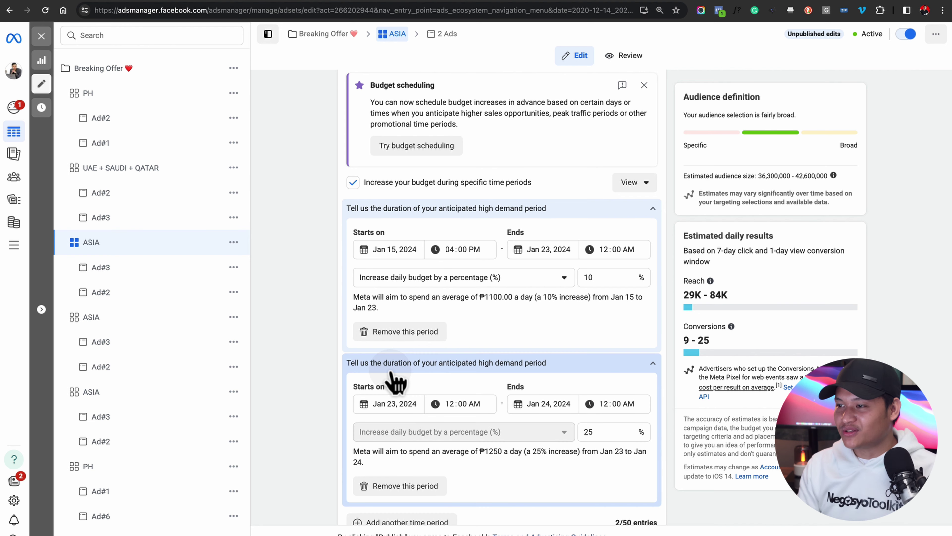
scroll(393, 376, "down", 2)
mouse_move(392, 373)
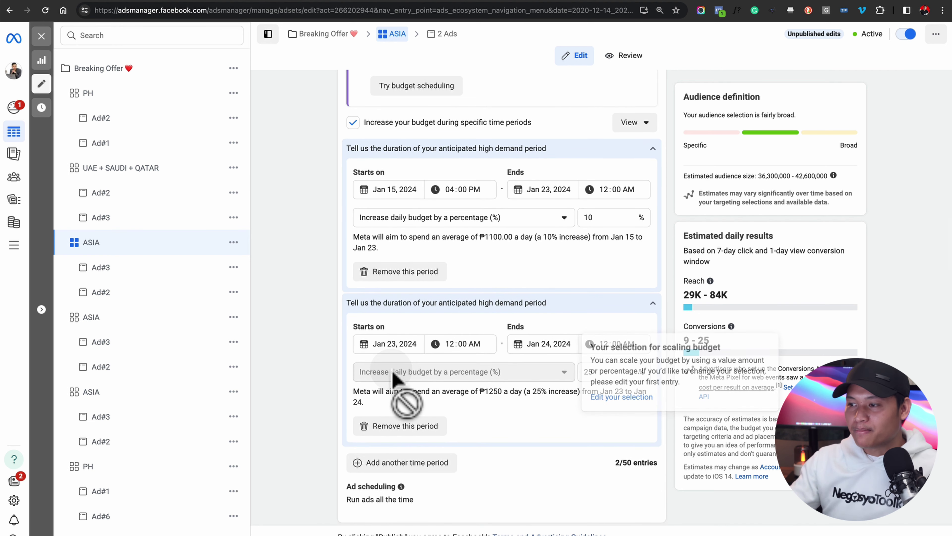